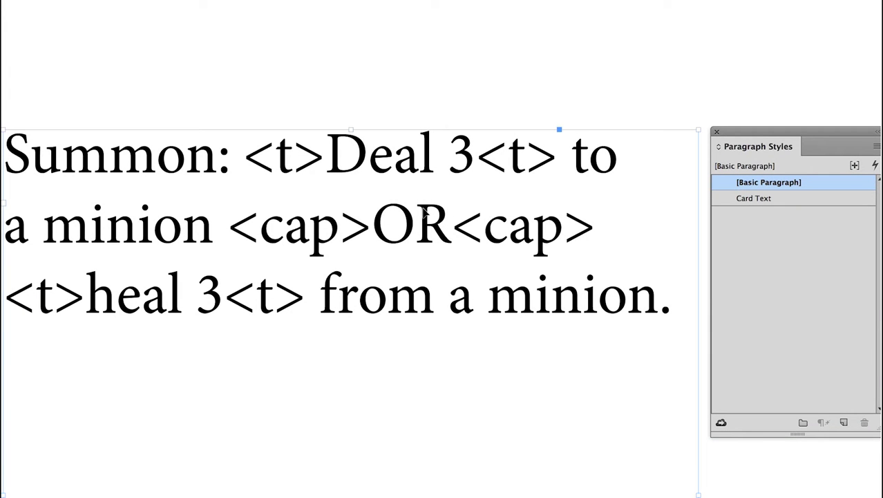
- Show the Card Text paragraph style applied to the finished example card text
{"action": "left_click", "coordinate": [758, 199]}
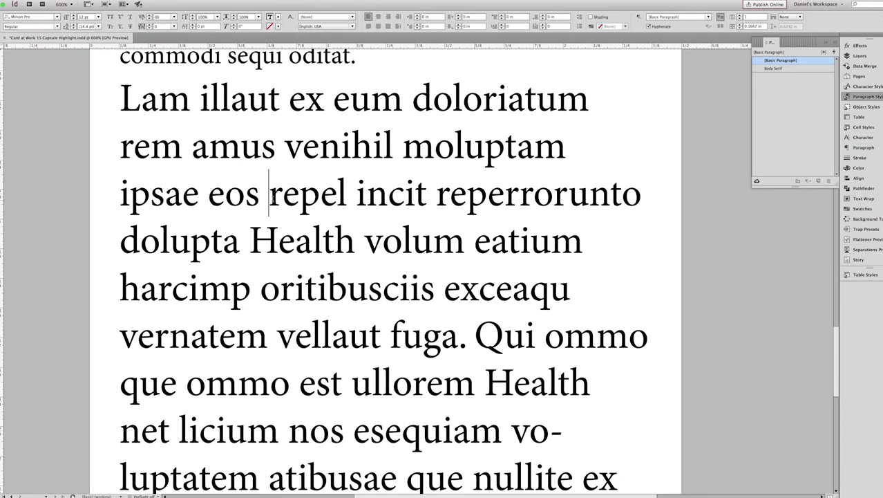
- Type <t> tags around the word 'repel' and select the tagged word
{"action": "type", "text": "<t>"}
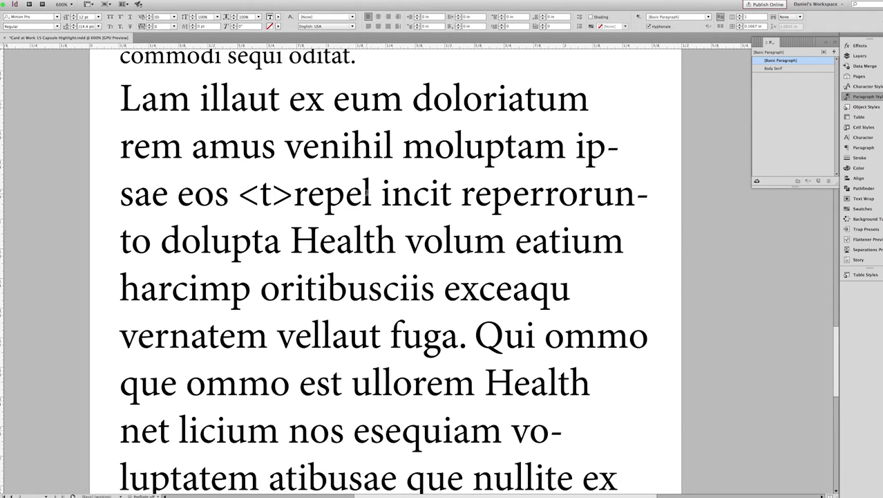
{"action": "key", "text": "super+Right"}
{"action": "key", "text": "Left"}
{"action": "type", "text": "<t>"}
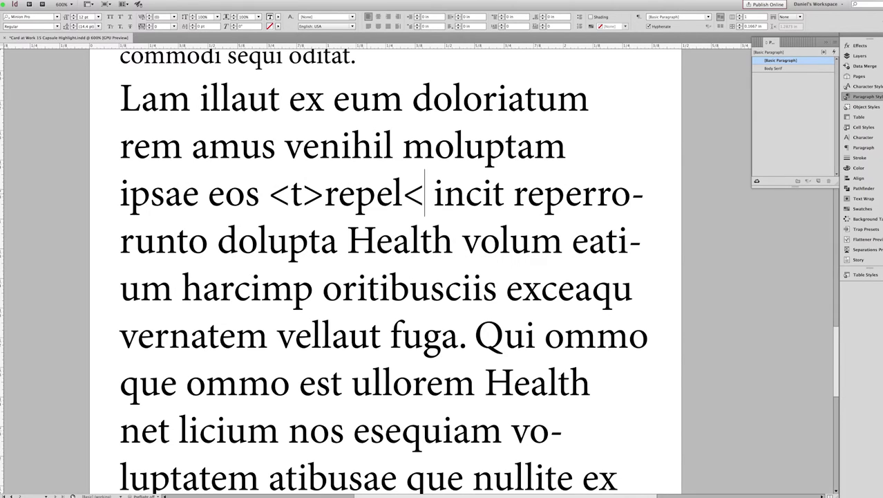
{"action": "double_click", "coordinate": [304, 194]}
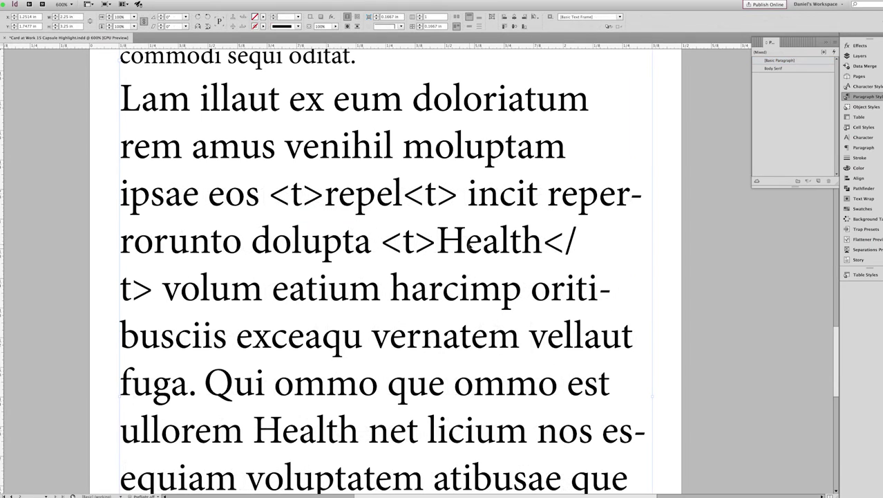
- Inspect the Bold Red character style's settings in the Character Styles panel, then close them
{"action": "left_click", "coordinate": [863, 87]}
{"action": "left_click", "coordinate": [699, 101]}
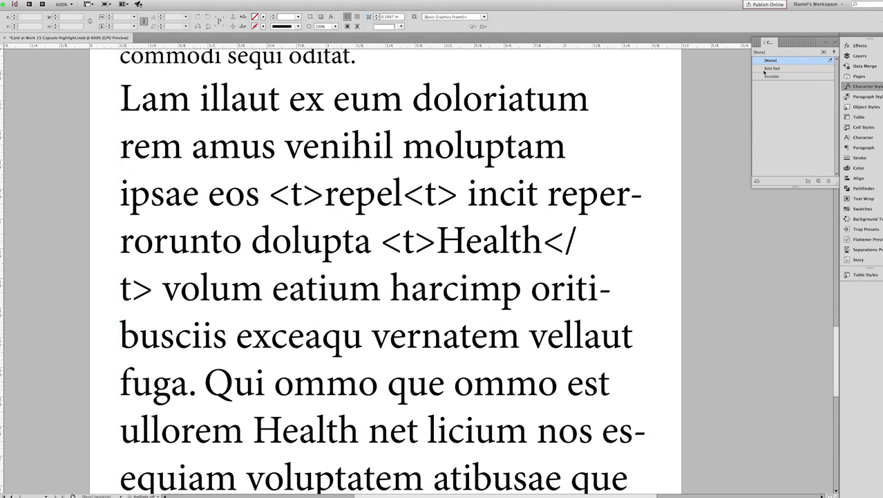
{"action": "double_click", "coordinate": [415, 134]}
{"action": "double_click", "coordinate": [414, 134]}
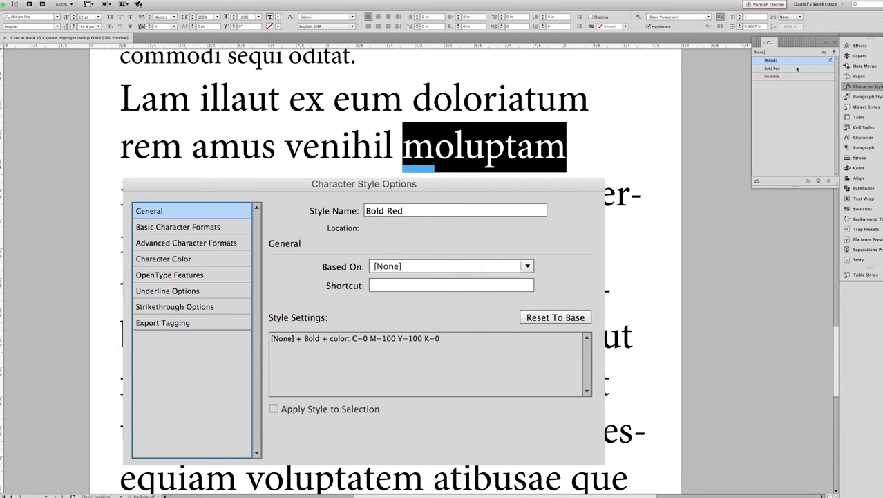
{"action": "left_click", "coordinate": [797, 68]}
{"action": "left_click", "coordinate": [570, 166]}
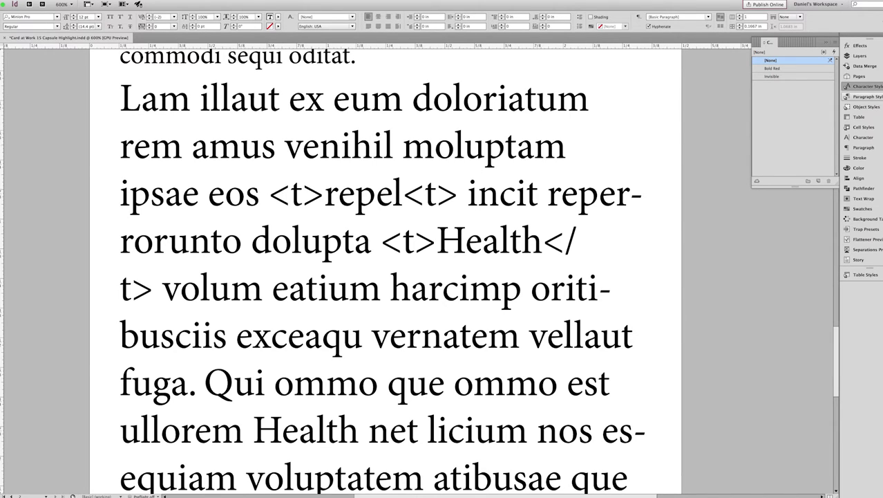
- Create a paragraph style named 'Card Text', apply it to the tagged paragraph, and select the frame
{"action": "left_click", "coordinate": [857, 97]}
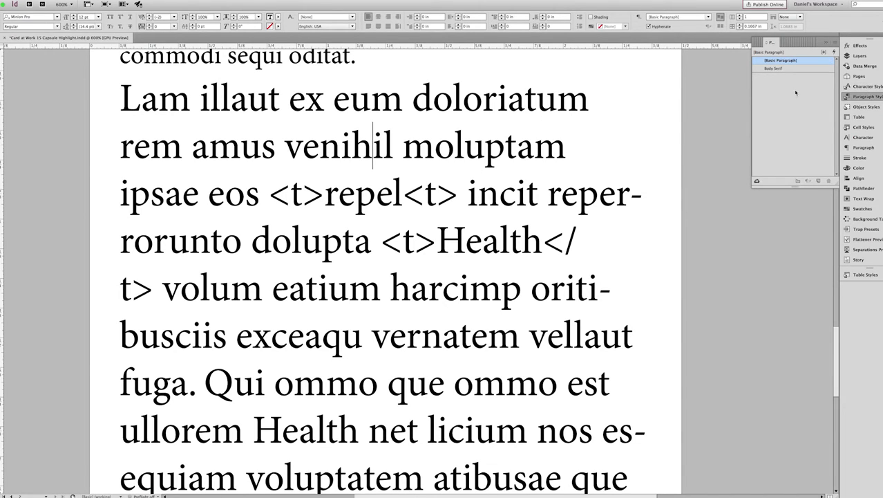
{"action": "left_click", "coordinate": [835, 43]}
{"action": "left_click", "coordinate": [779, 45]}
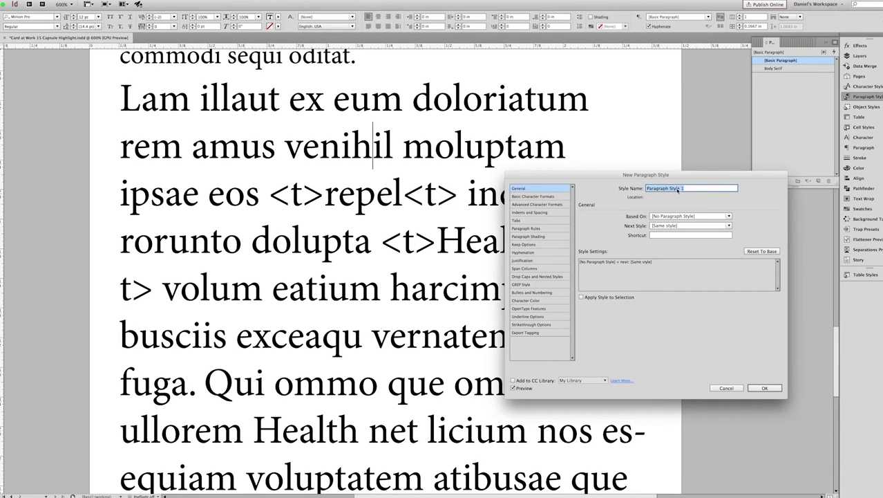
{"action": "type", "text": "Card Text"}
{"action": "left_click", "coordinate": [767, 386]}
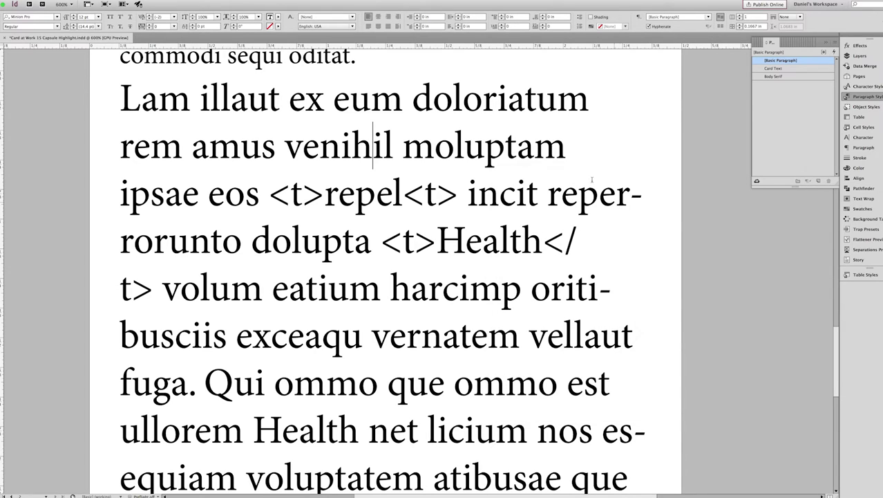
{"action": "left_click", "coordinate": [774, 68]}
{"action": "key", "text": "Escape"}
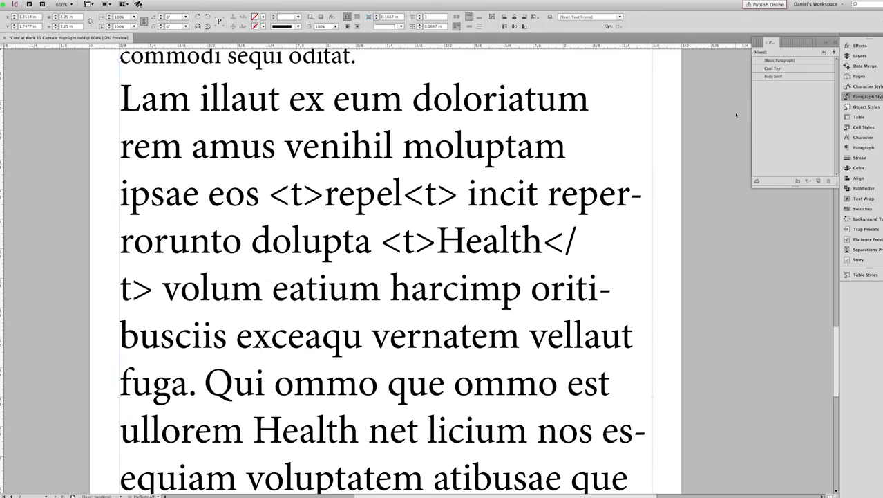
- Add a GREP style rule to Card Text that applies the Bold Red character style
{"action": "double_click", "coordinate": [774, 69]}
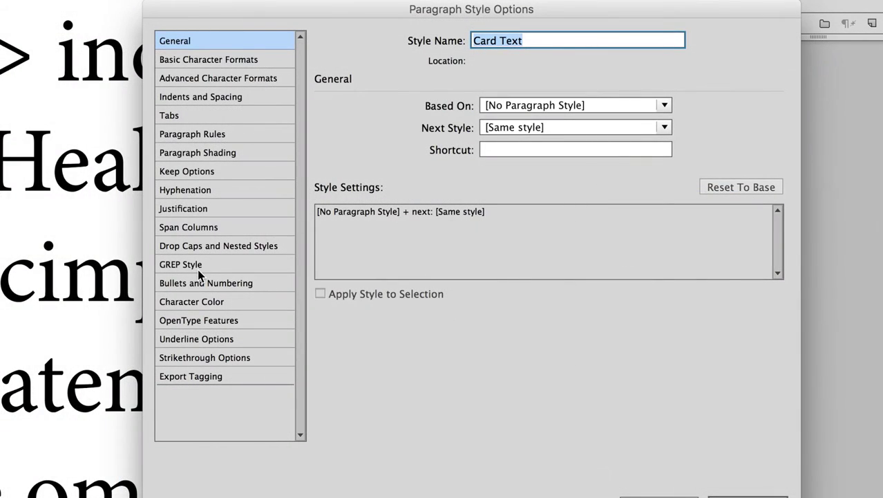
{"action": "left_click", "coordinate": [199, 270]}
{"action": "left_click", "coordinate": [370, 341]}
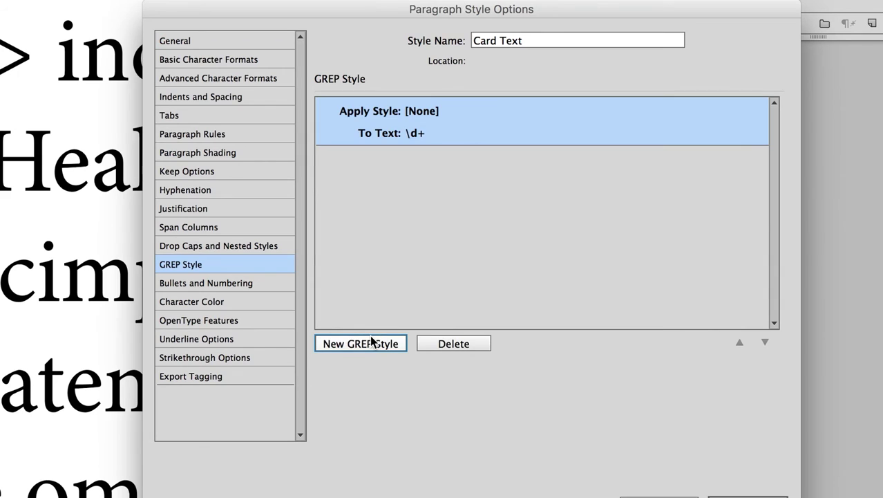
{"action": "left_click", "coordinate": [430, 113]}
{"action": "left_click", "coordinate": [429, 114]}
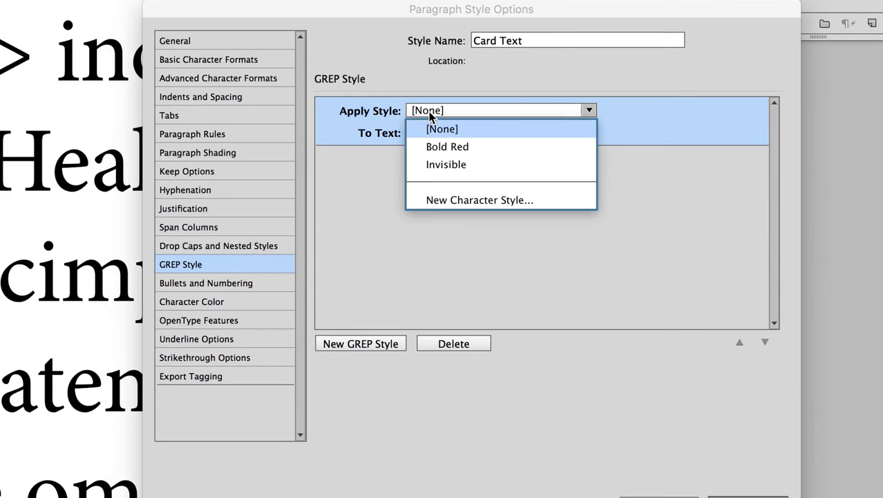
{"action": "left_click", "coordinate": [441, 146]}
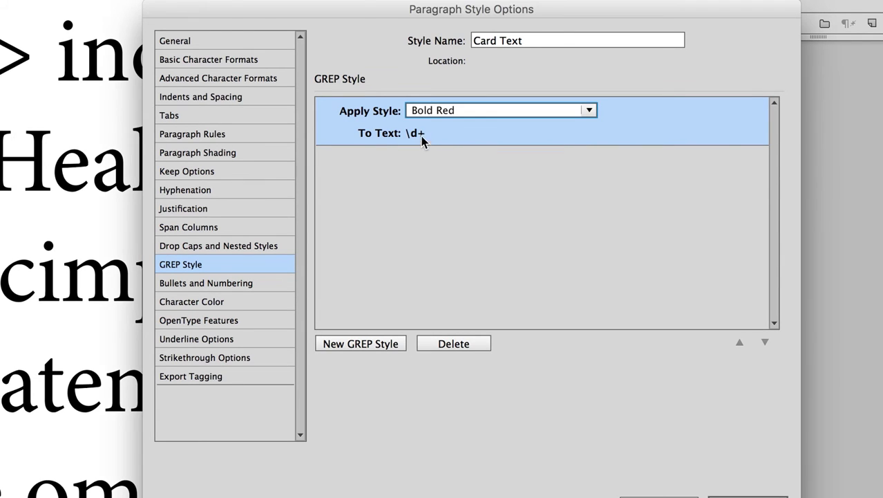
- Paste the pattern (<t>)([^<]*)(<t>) as the rule's To Text and highlight its middle part
{"action": "left_click", "coordinate": [422, 137]}
{"action": "type", "text": "(<t>)([^<]*)(<t>)"}
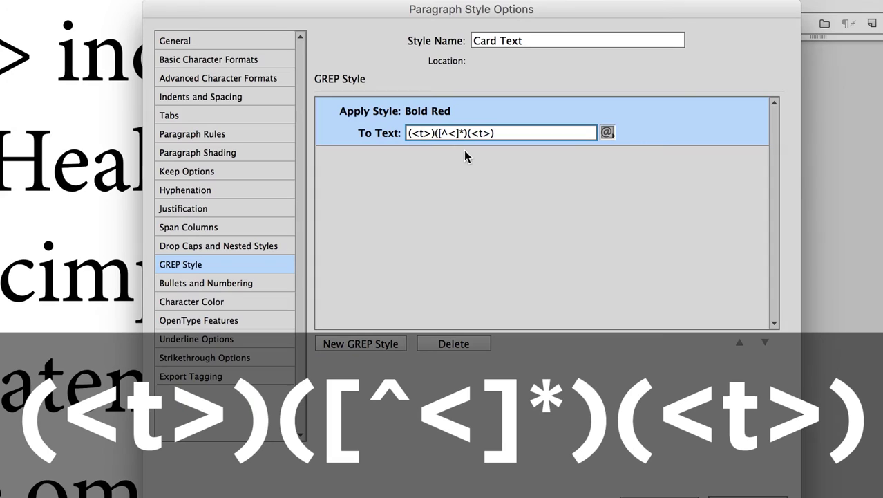
{"action": "left_click", "coordinate": [439, 132]}
{"action": "left_click_drag", "start_coordinate": [438, 133], "coordinate": [458, 132]}
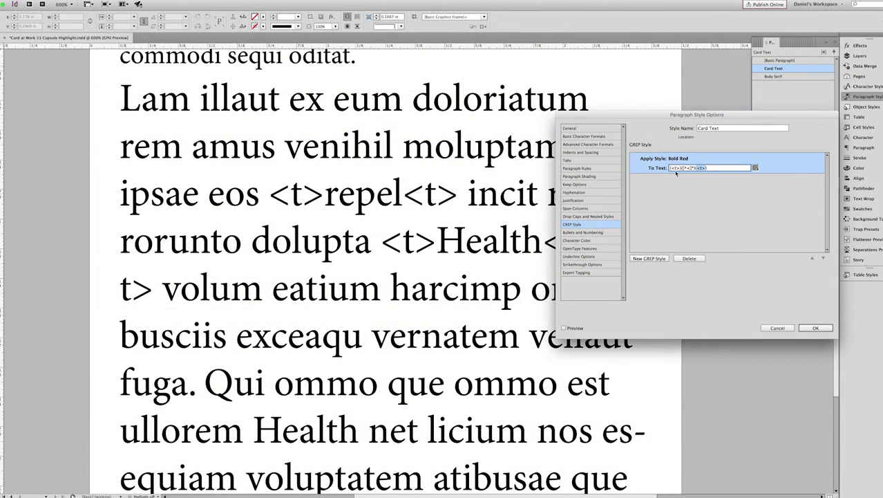
- Preview and confirm the Bold Red GREP rule, then place the cursor after 'Health'
{"action": "left_click", "coordinate": [667, 229]}
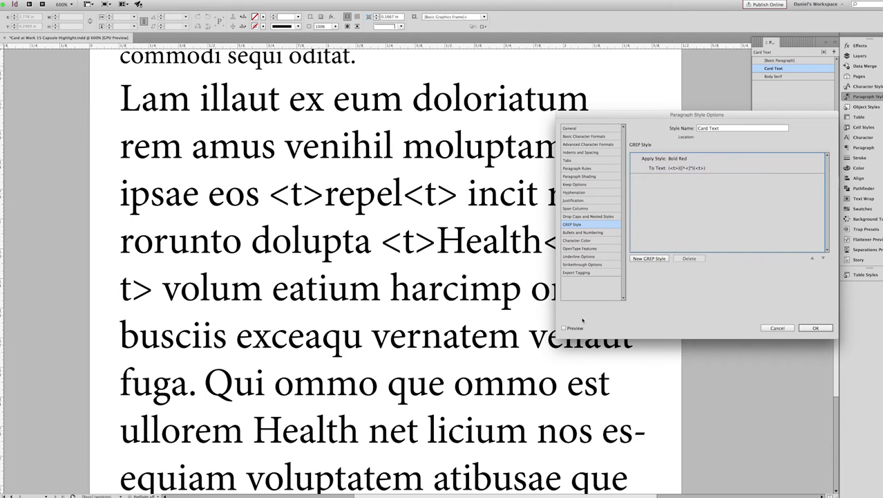
{"action": "left_click", "coordinate": [564, 328]}
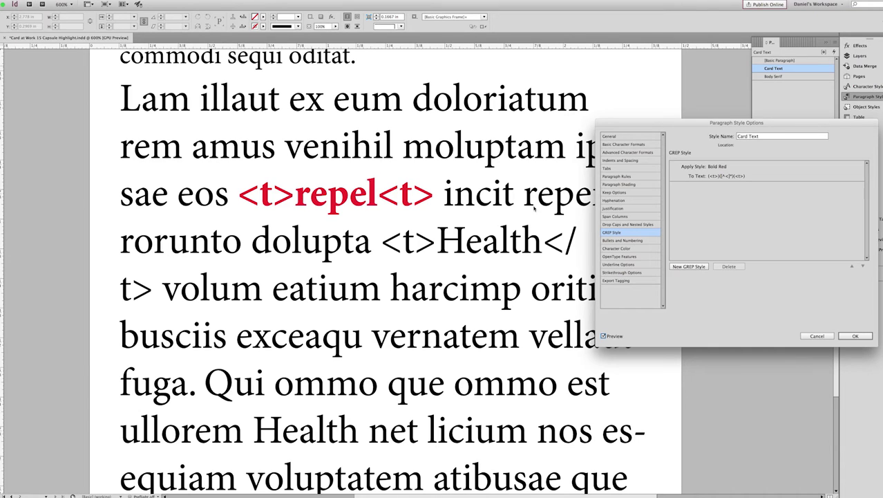
{"action": "left_click", "coordinate": [853, 336]}
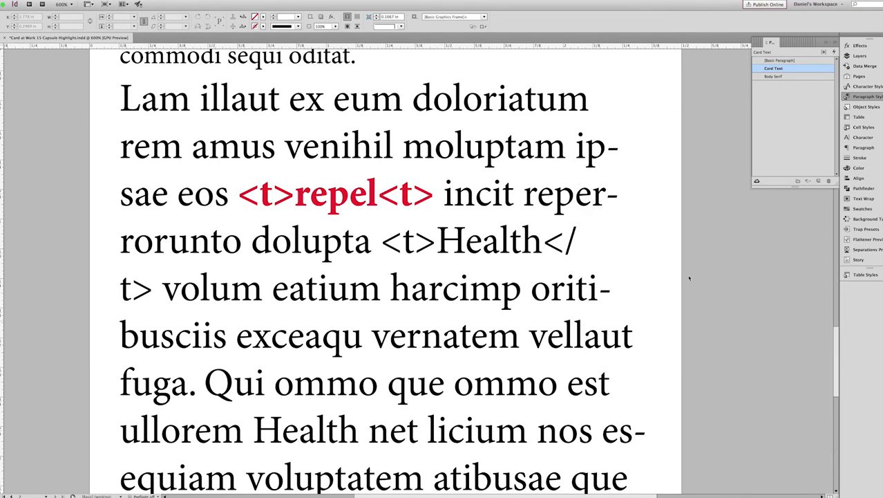
{"action": "left_click", "coordinate": [543, 242]}
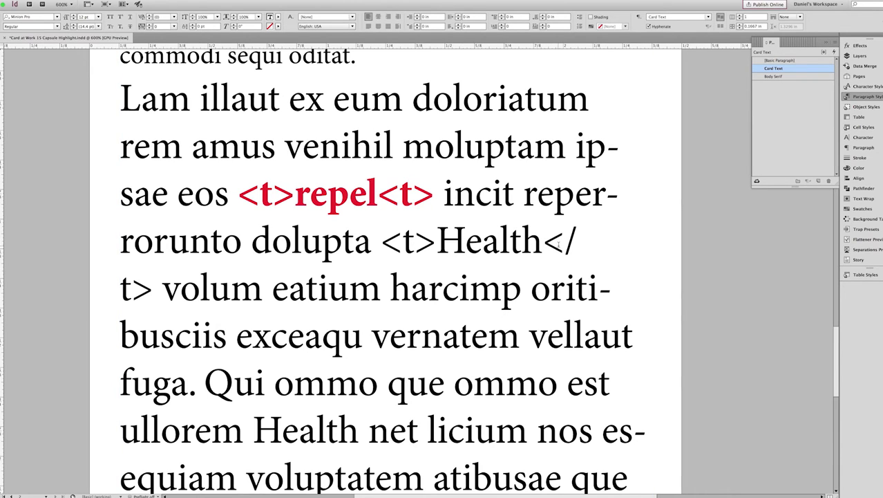
- Delete the slash from Health's closing </t> tag and leave text editing
{"action": "left_click_drag", "start_coordinate": [561, 245], "coordinate": [576, 244]}
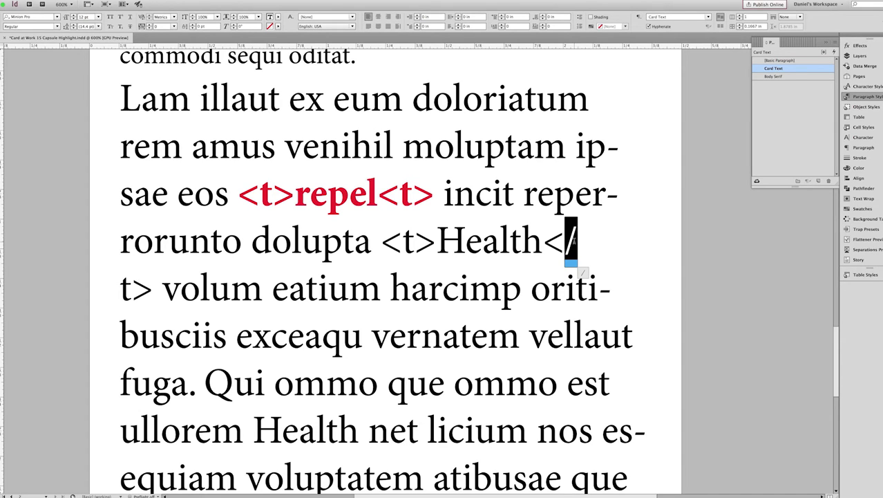
{"action": "key", "text": "BackSpace"}
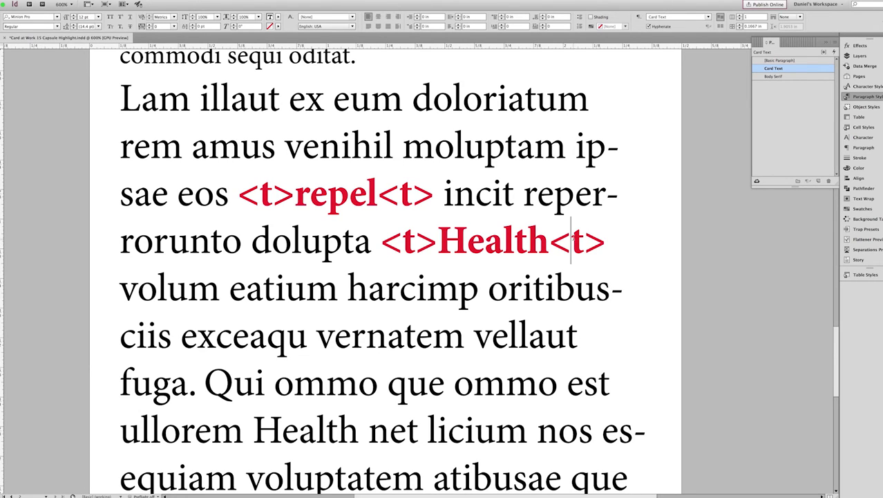
{"action": "key", "text": "Escape"}
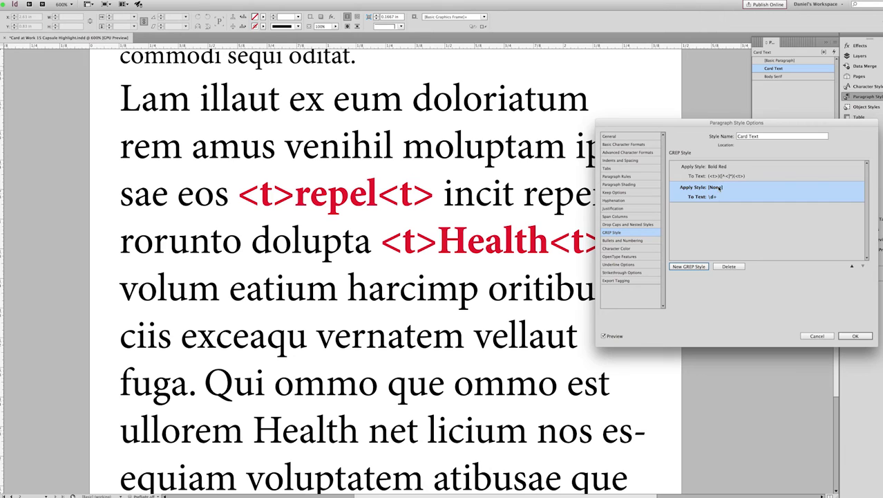
- Set the second GREP rule to apply the Invisible style to the text <t>
{"action": "left_click", "coordinate": [721, 188]}
{"action": "left_click", "coordinate": [719, 188]}
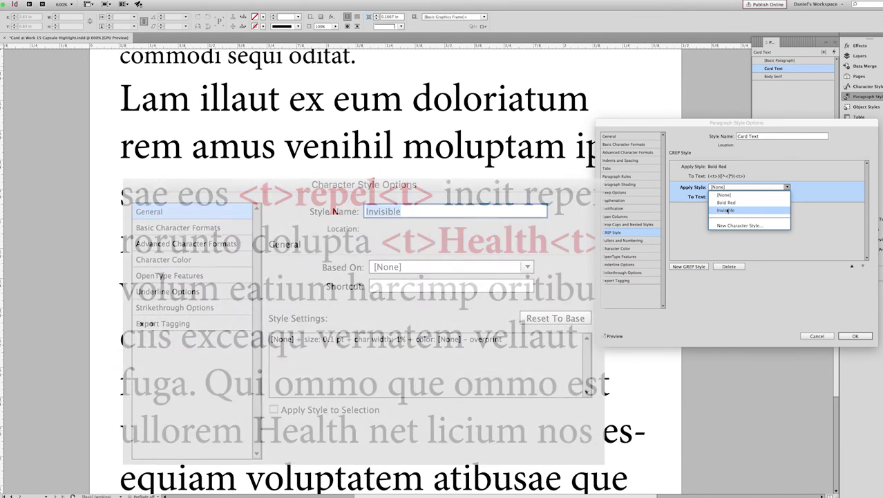
{"action": "left_click", "coordinate": [727, 210]}
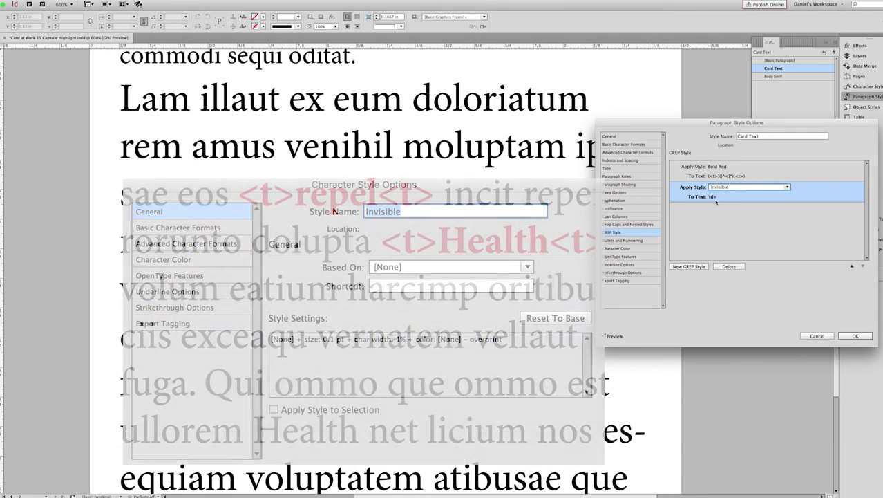
{"action": "left_click", "coordinate": [726, 196]}
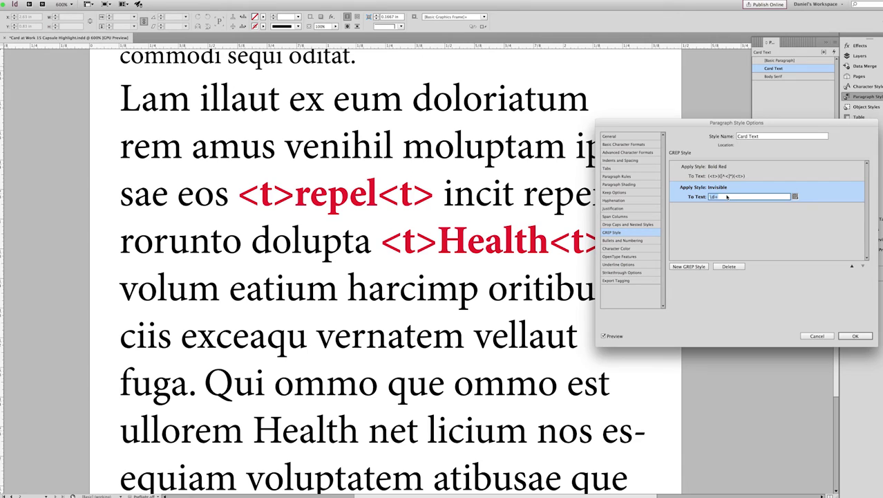
{"action": "type", "text": "<t>"}
- Commit the <t> pattern so the tags disappear, and confirm the Card Text style changes
{"action": "left_click", "coordinate": [734, 217]}
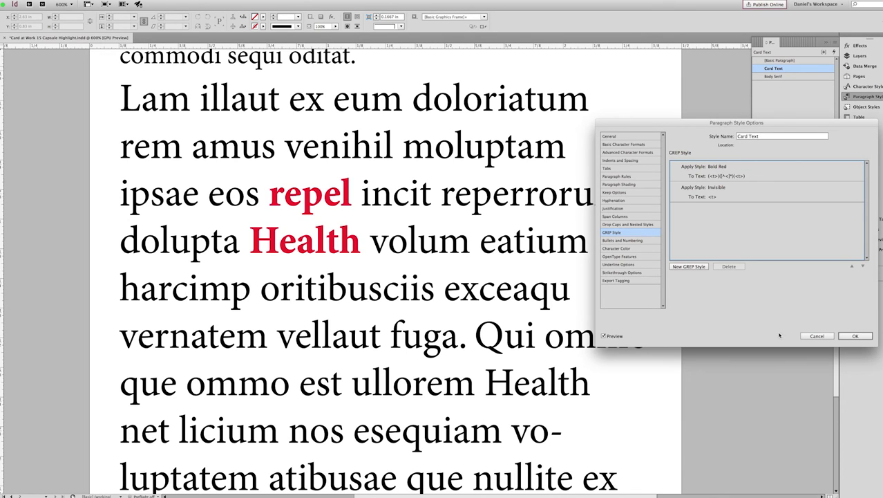
{"action": "left_click", "coordinate": [856, 337]}
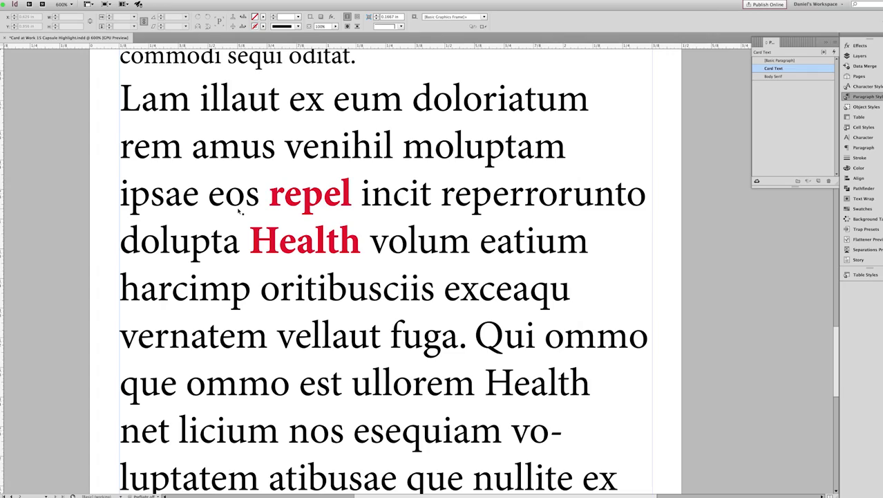